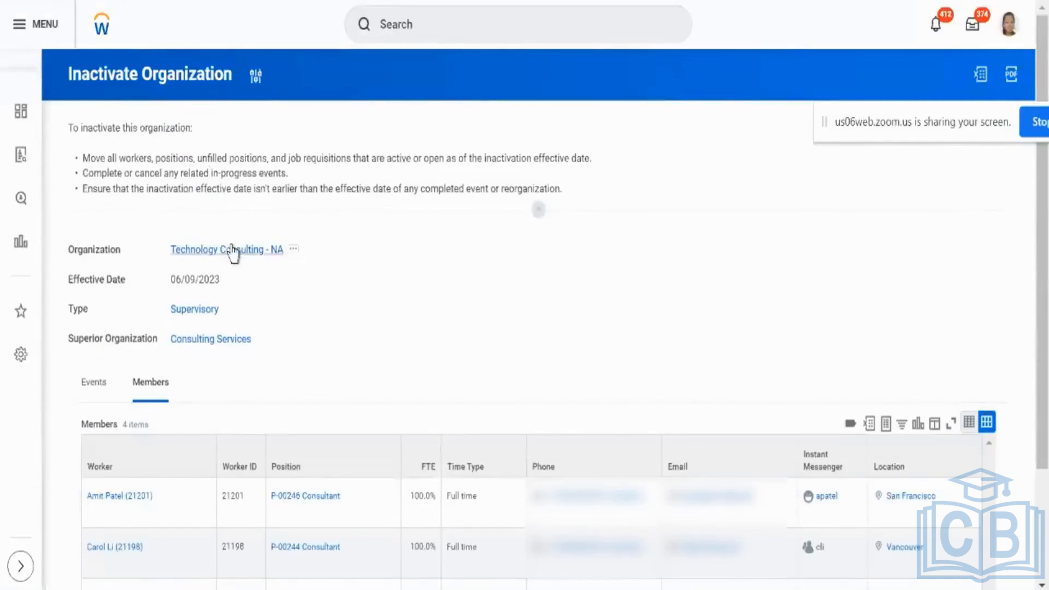
Start Move Workers (By Organization) for the Technology Consulting - NA organization with the effective date 07/09/2023
click(231, 249)
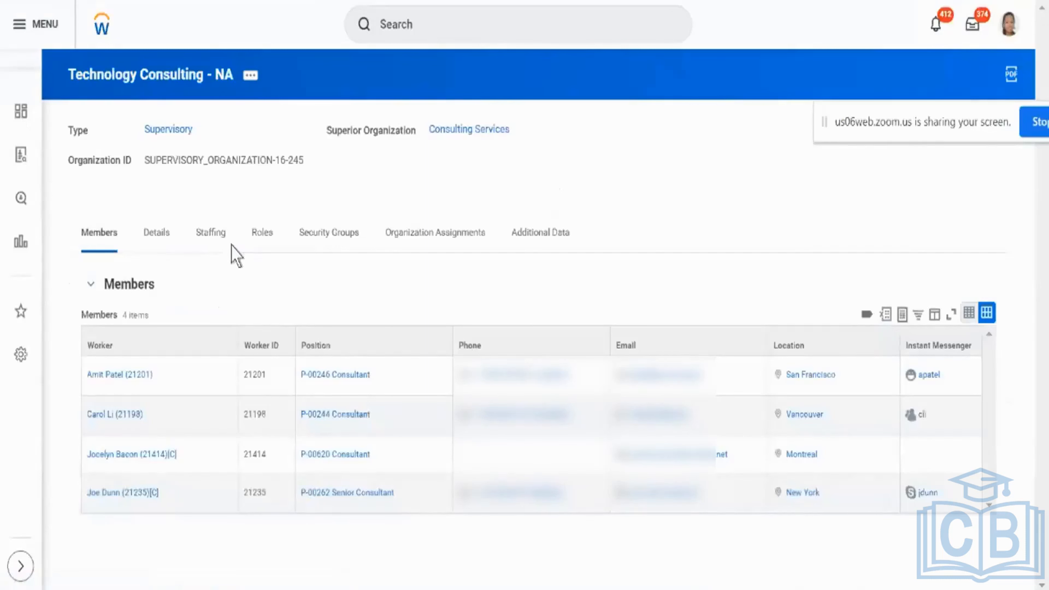
click(250, 76)
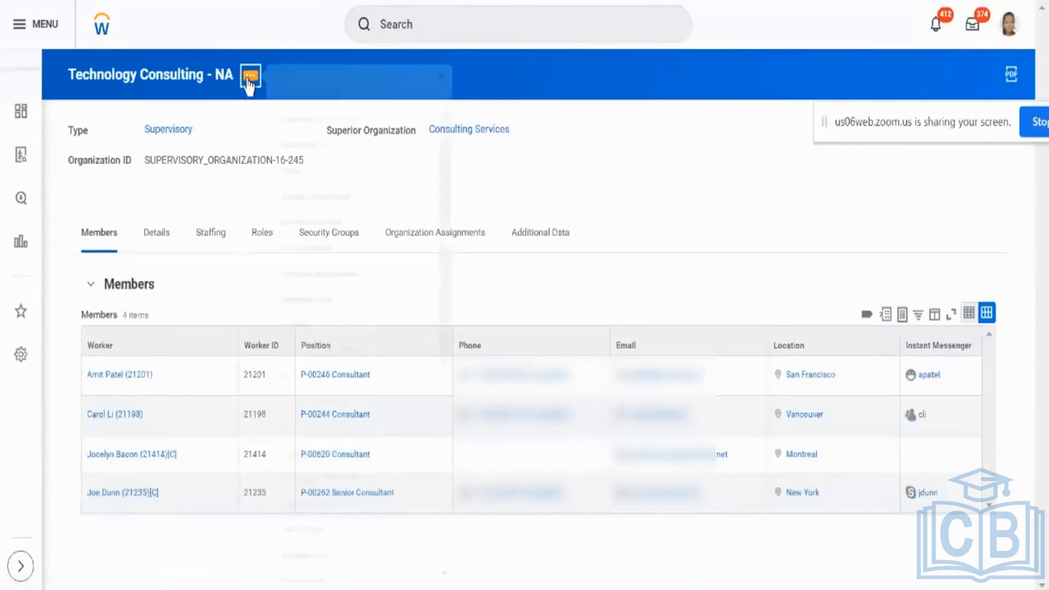
mouse_move(344, 440)
scroll(345, 444, down, 5)
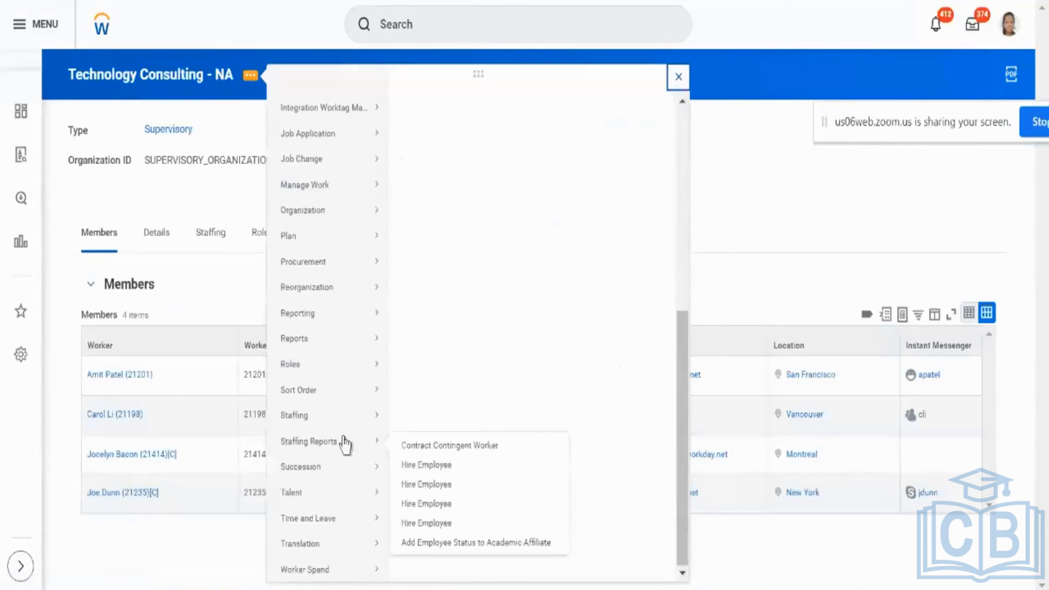
mouse_move(329, 295)
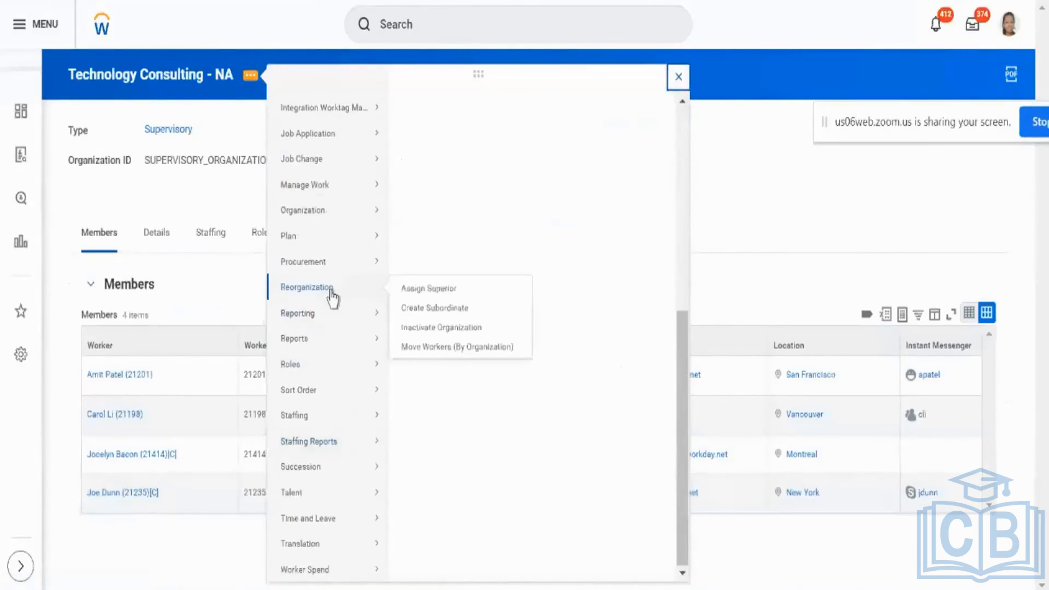
click(435, 355)
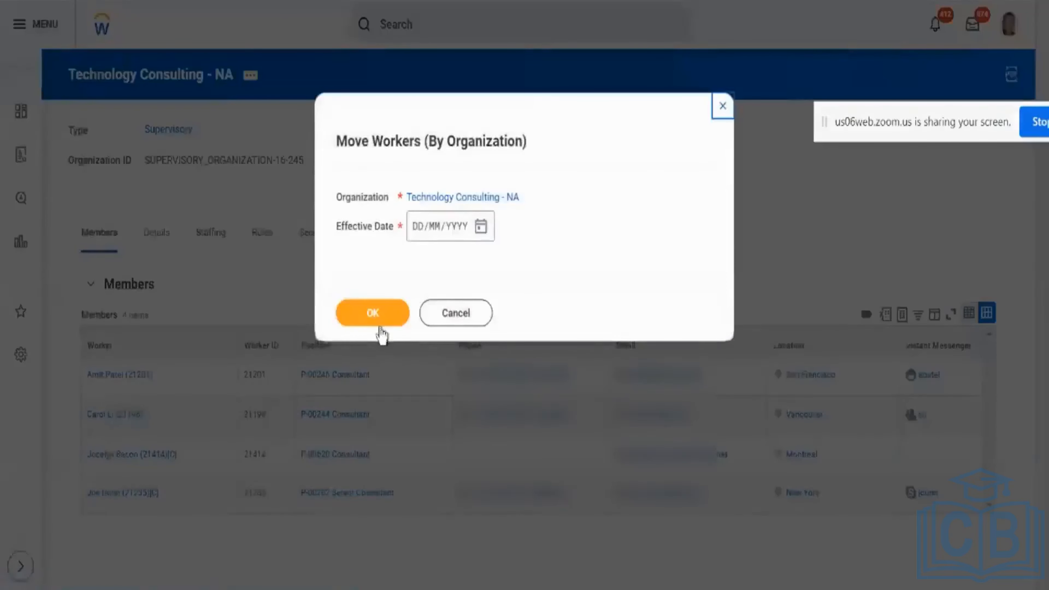
click(380, 327)
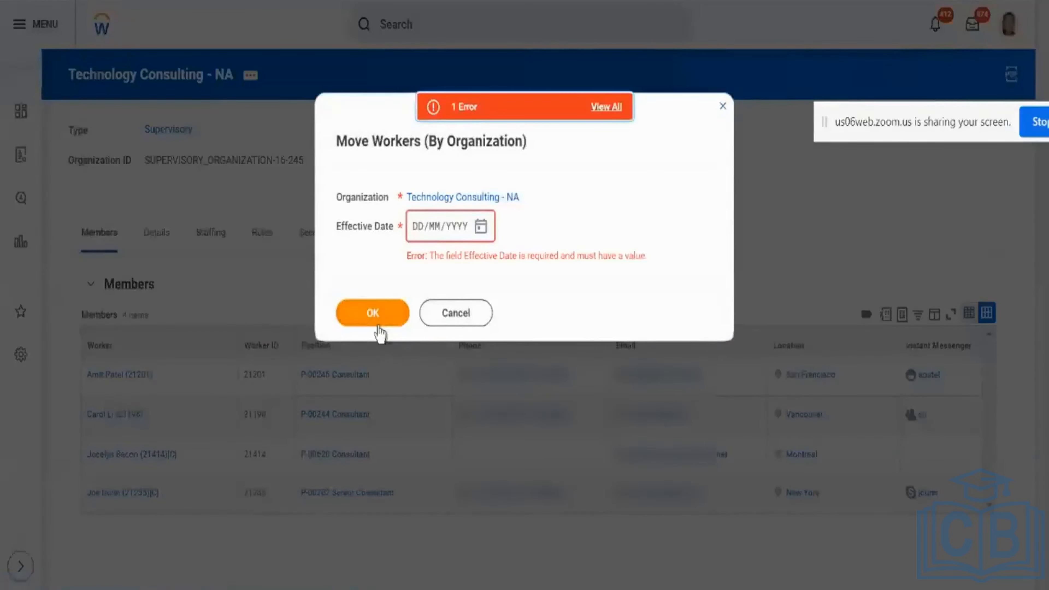
click(481, 227)
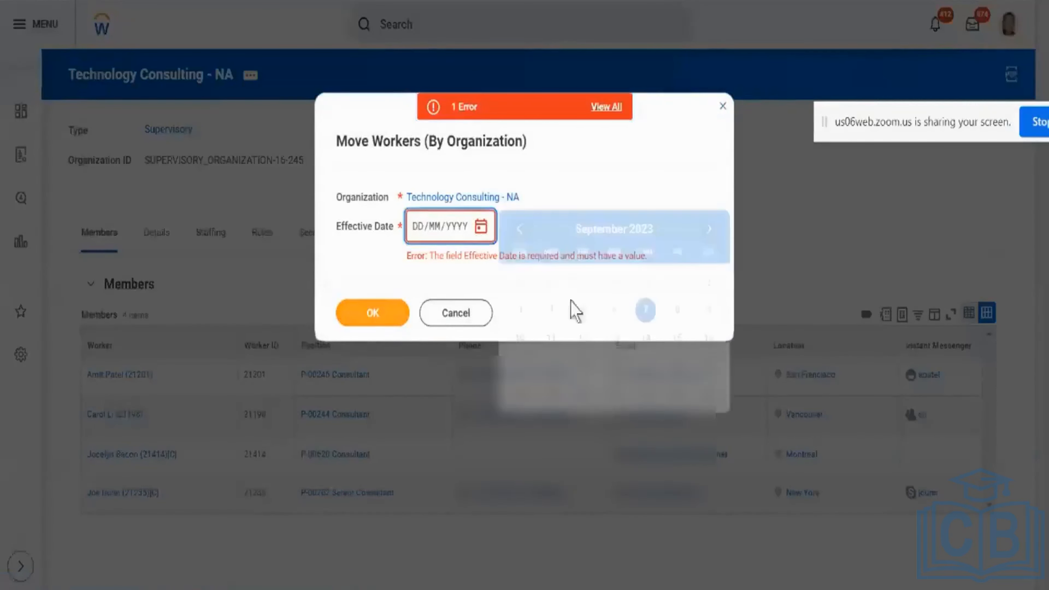
click(646, 312)
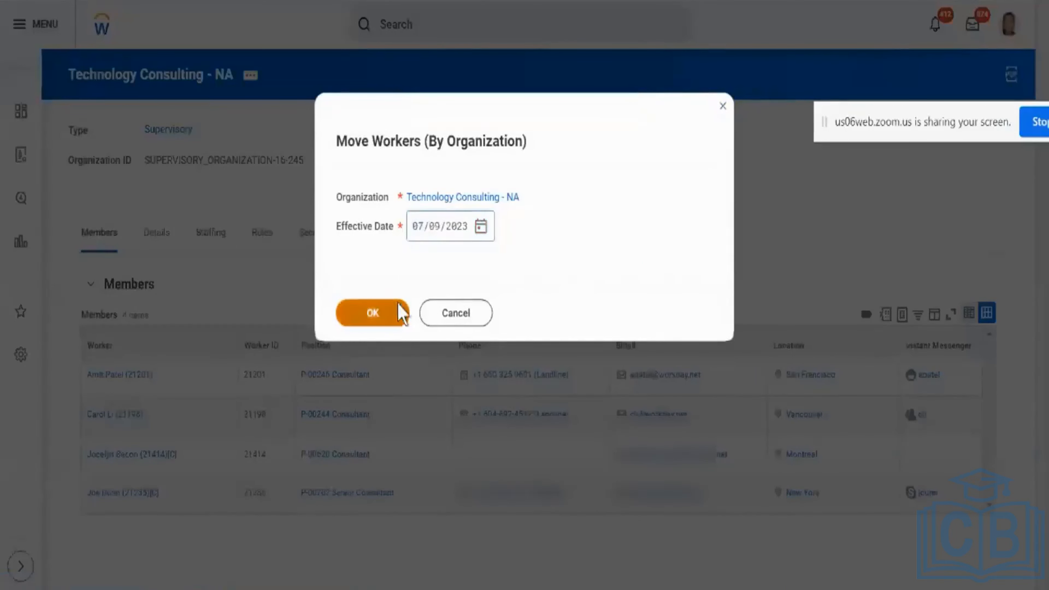
click(400, 312)
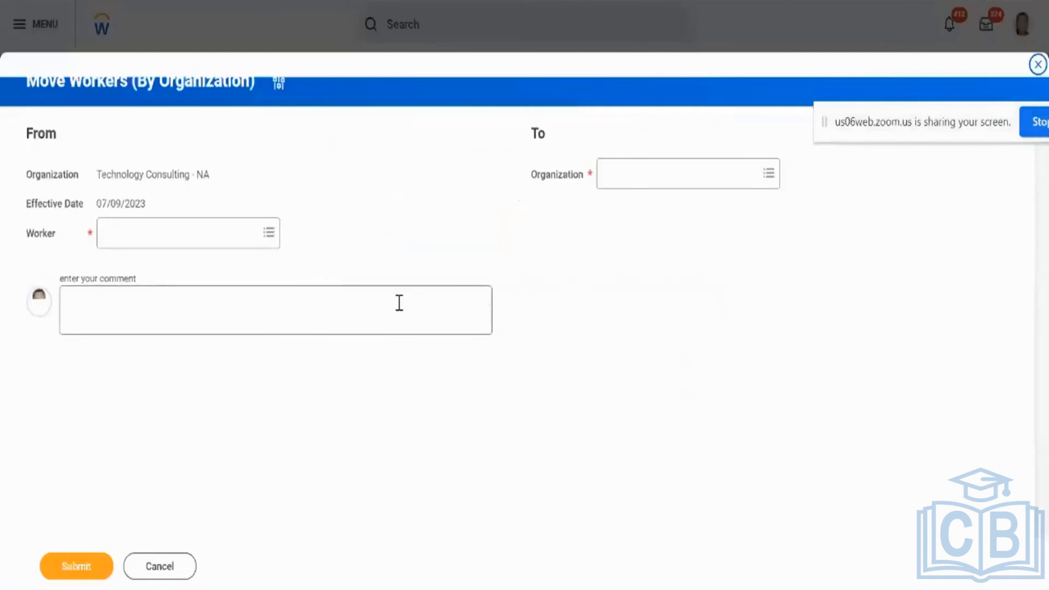
Choose the consultant in position P-00620 as the worker to move out of Technology Consulting - NA
click(199, 225)
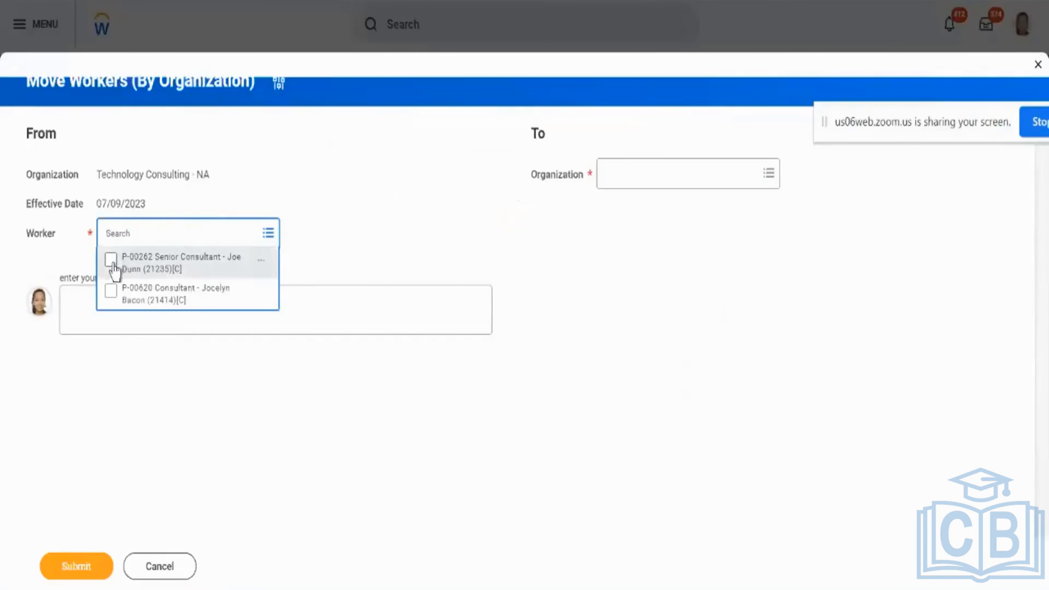
click(110, 292)
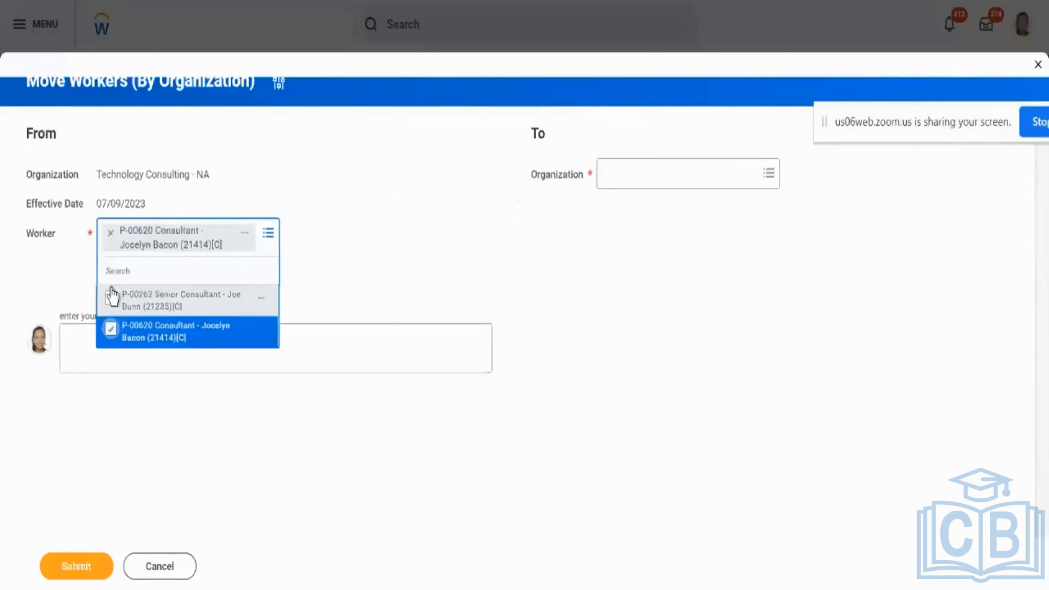
click(518, 196)
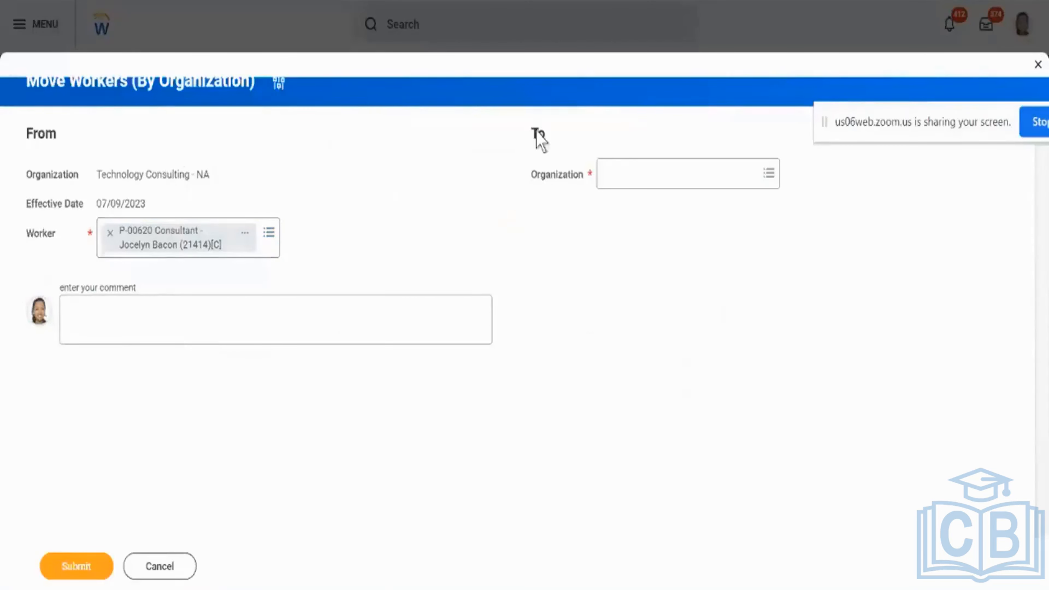
Set the destination organization to Consulting Services, checking its details before choosing it, and submit the worker move
click(631, 173)
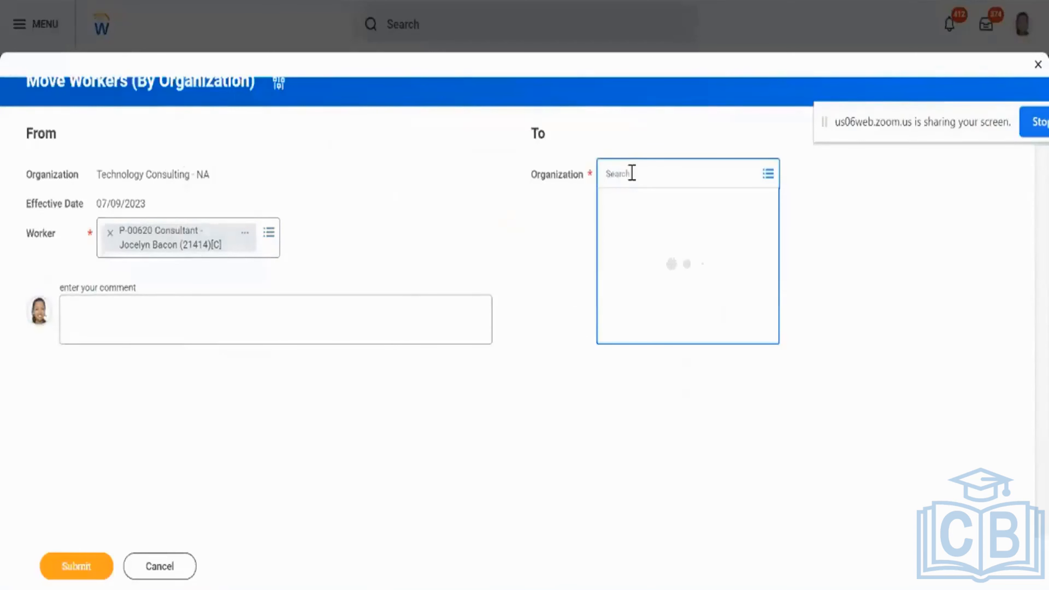
text(consu)
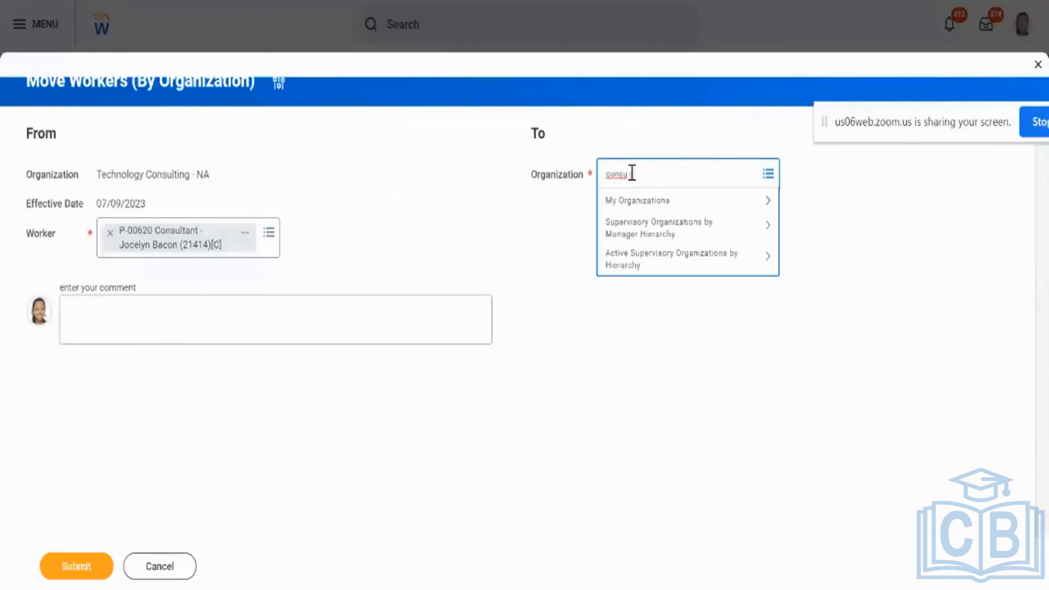
text( ser)
key(Return)
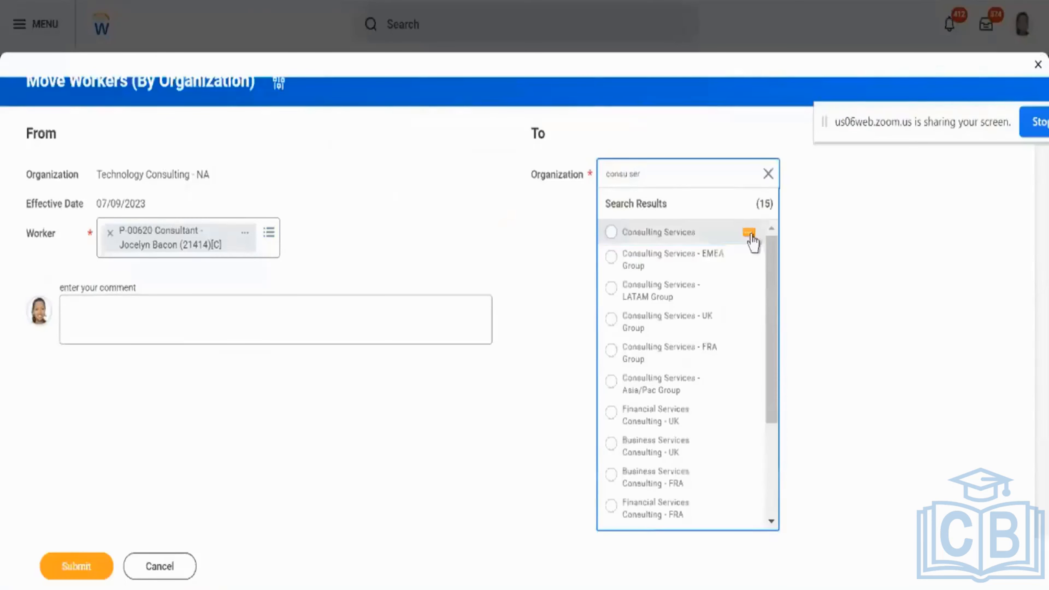
click(750, 234)
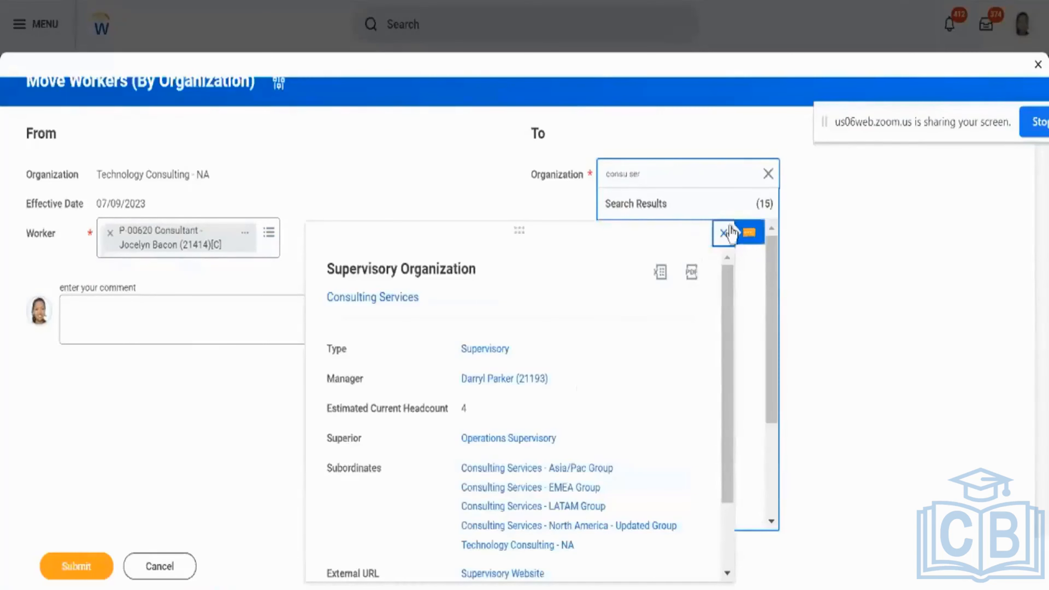
click(725, 233)
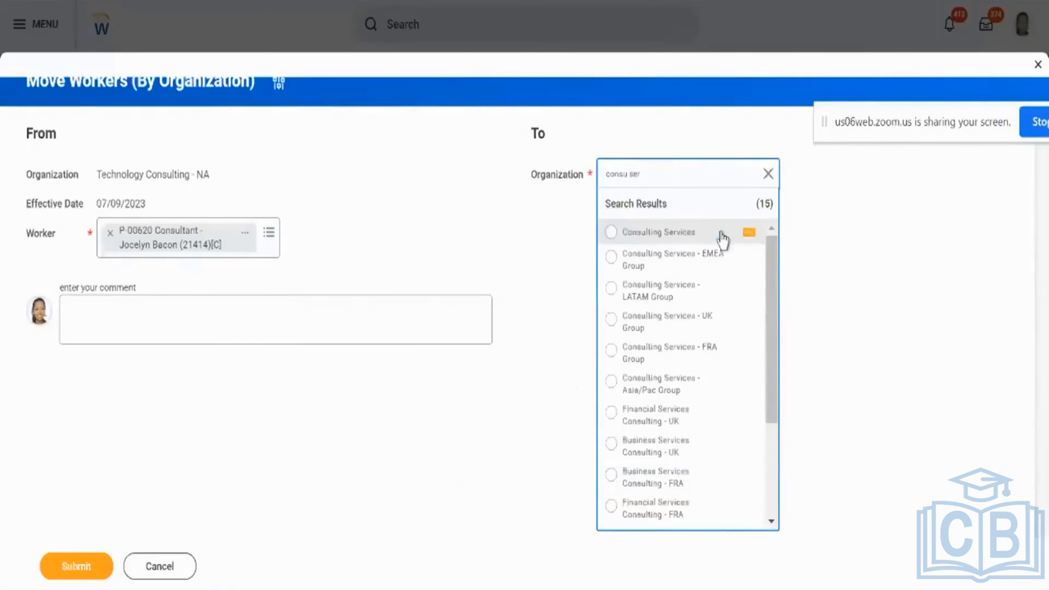
click(721, 234)
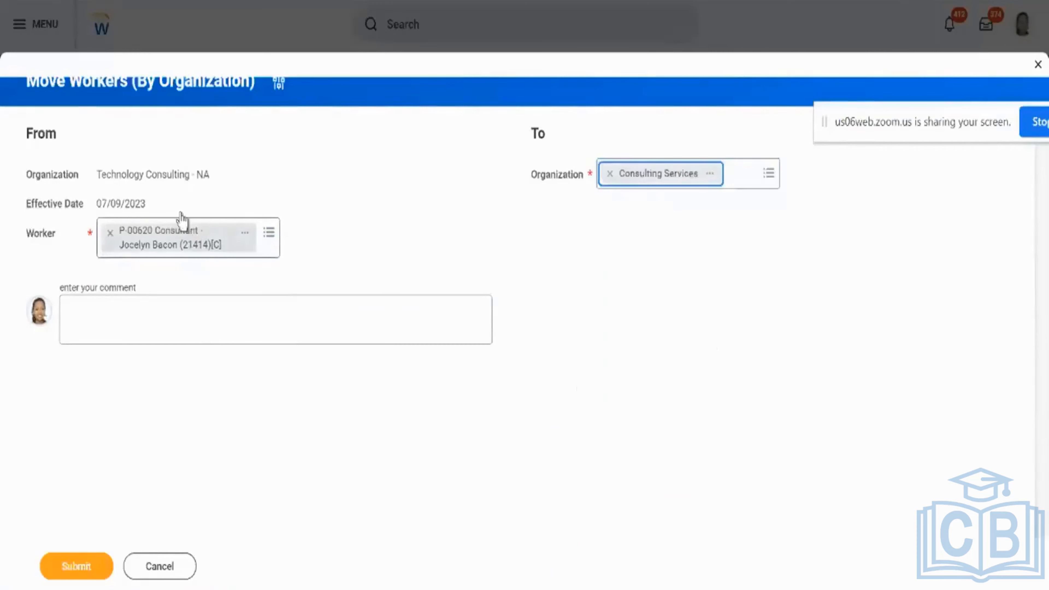
triple_click(168, 178)
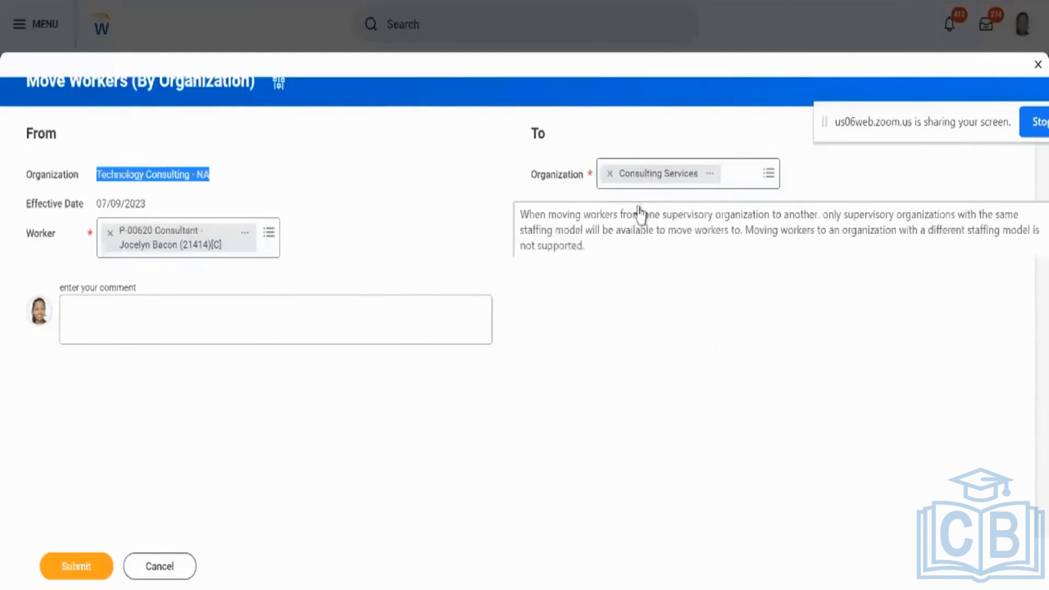
click(112, 554)
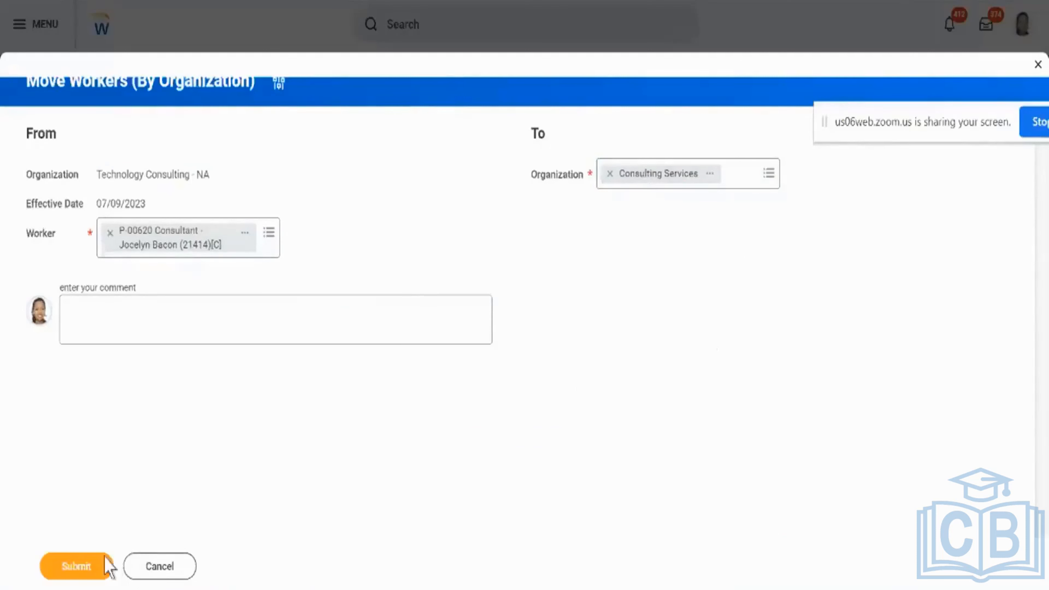
click(76, 566)
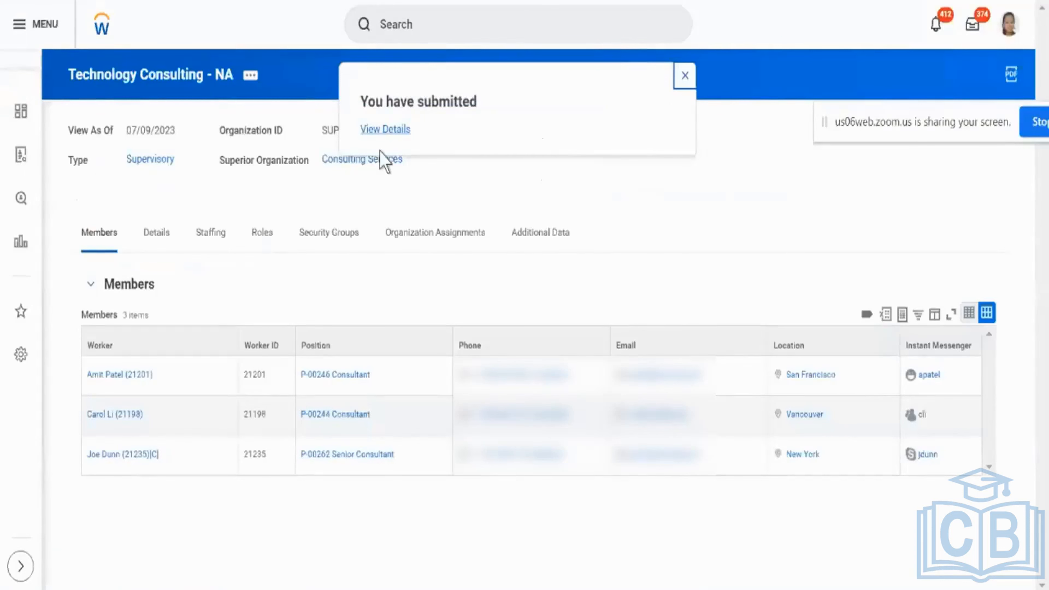
Review the submitted worker move's details and its process history
click(388, 133)
click(133, 212)
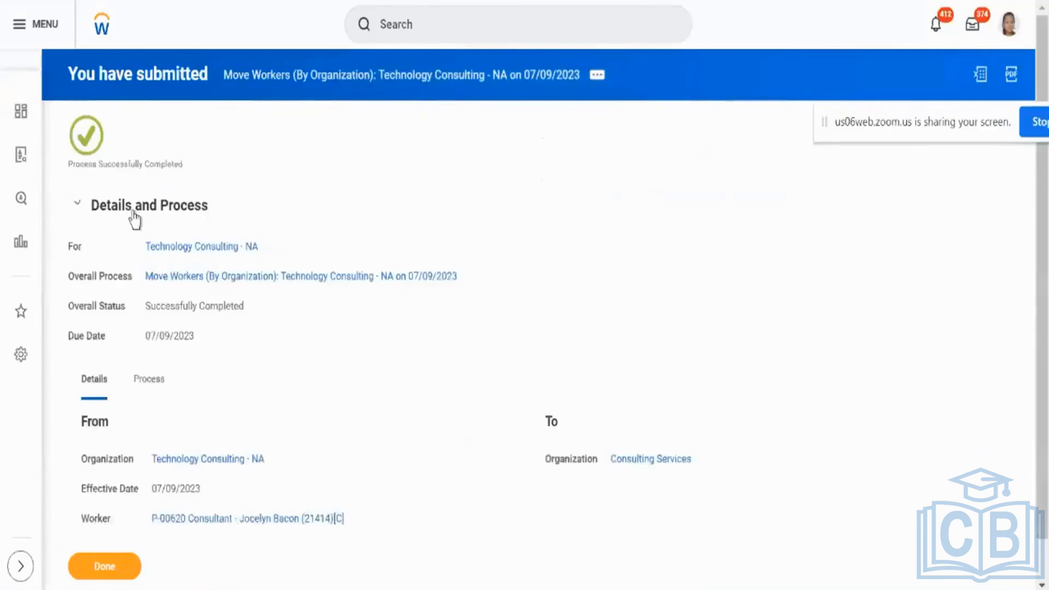
scroll(285, 285, down, 1)
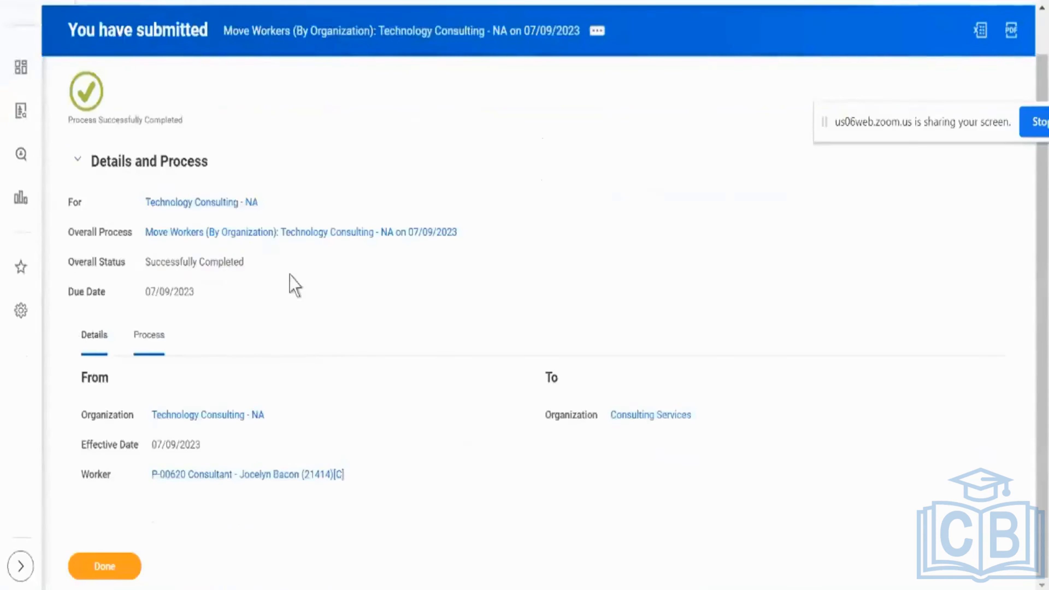
scroll(298, 285, down, 1)
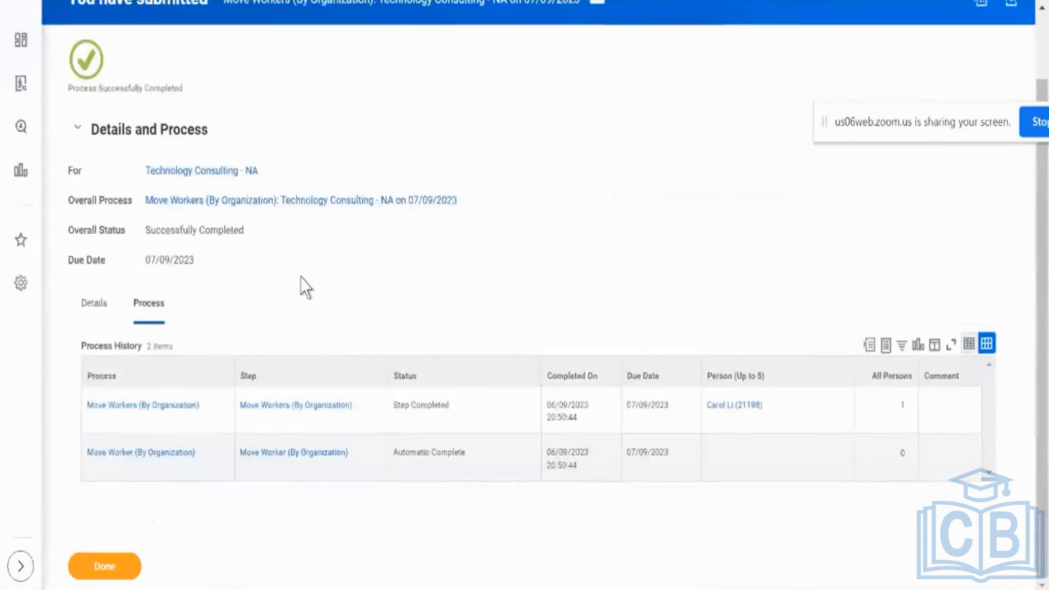
scroll(306, 287, up, 2)
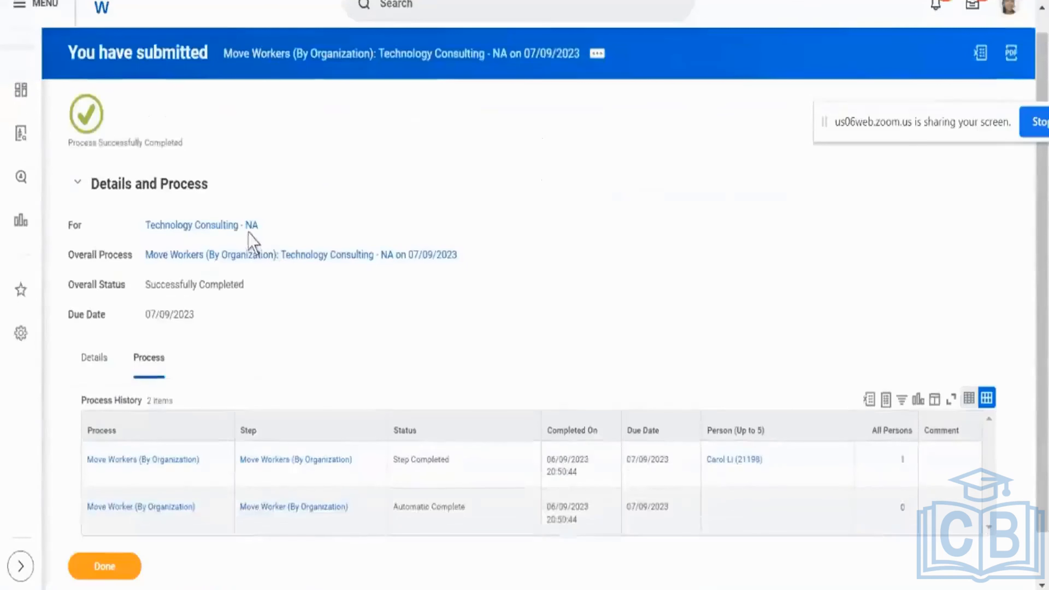
Return to Technology Consulting - NA, open its org chart and go up to the superior organization, Consulting Services
click(228, 227)
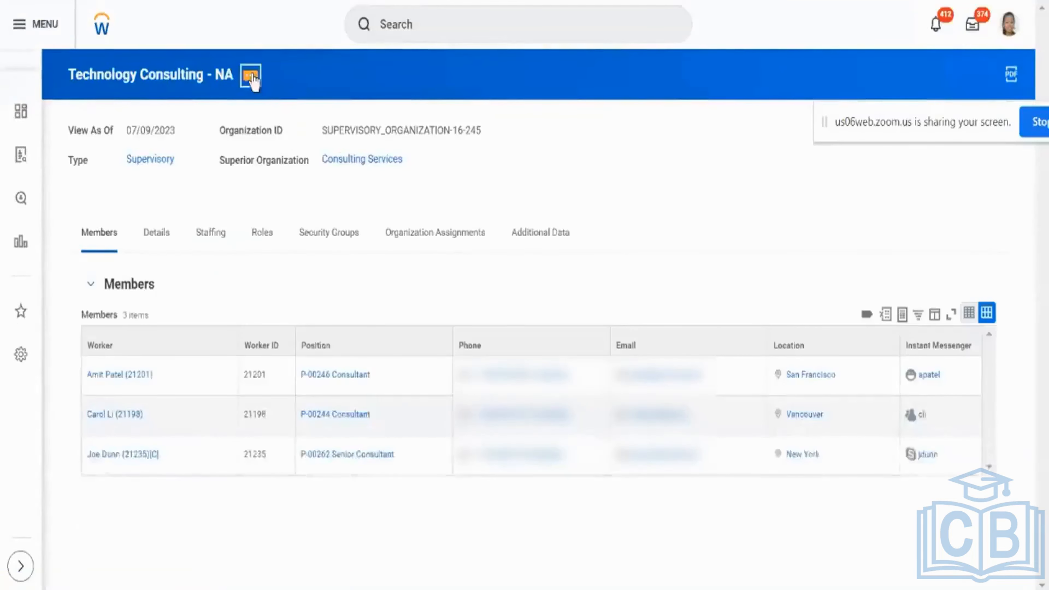
click(251, 76)
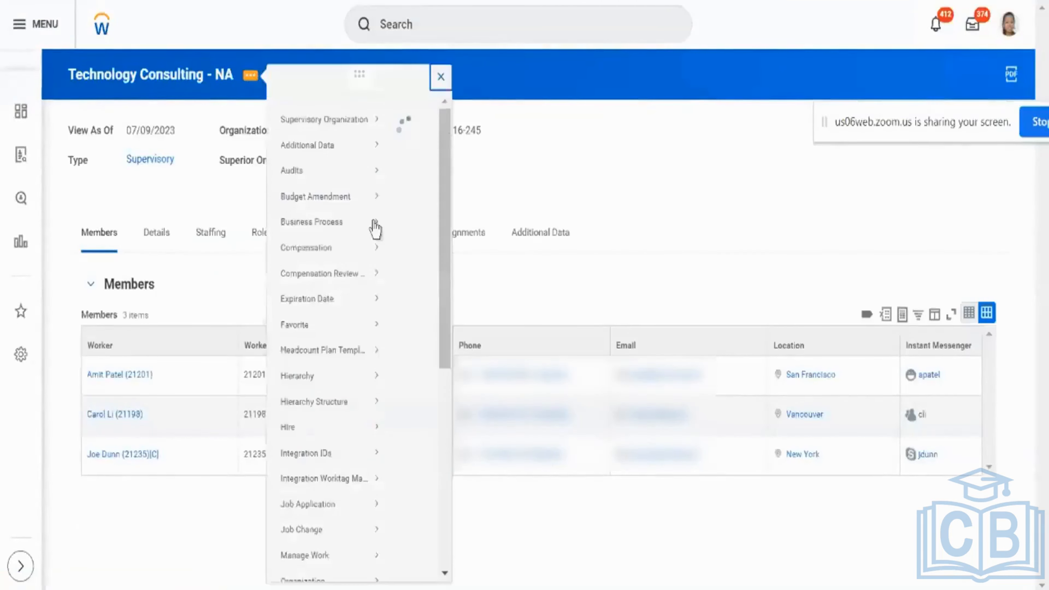
mouse_move(371, 212)
click(453, 352)
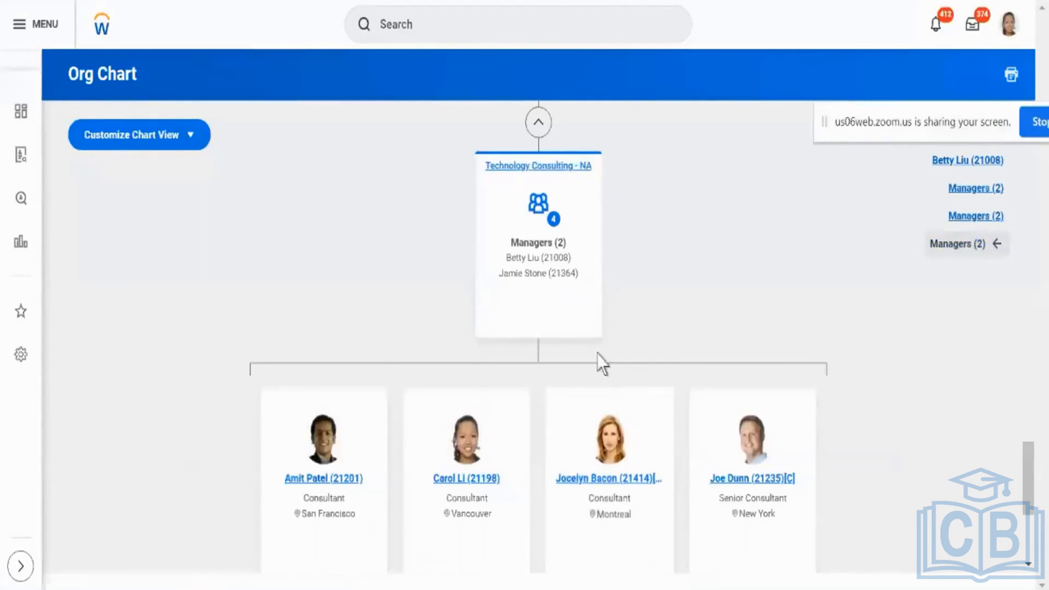
click(559, 154)
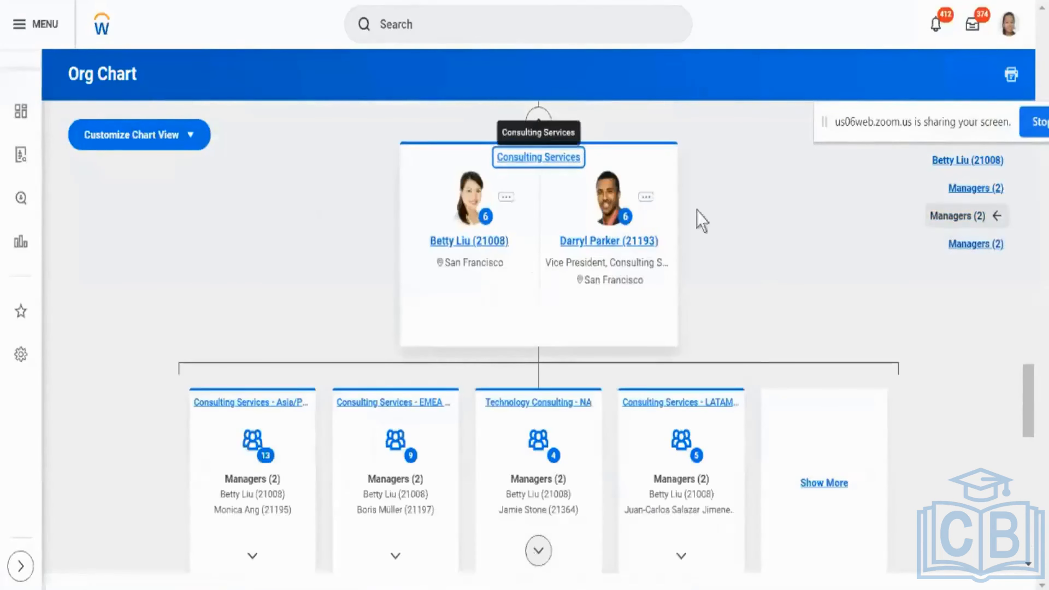
Open the team org chart of the Vice President, Consulting Services, and examine the direct reports for the moved consultant
click(624, 244)
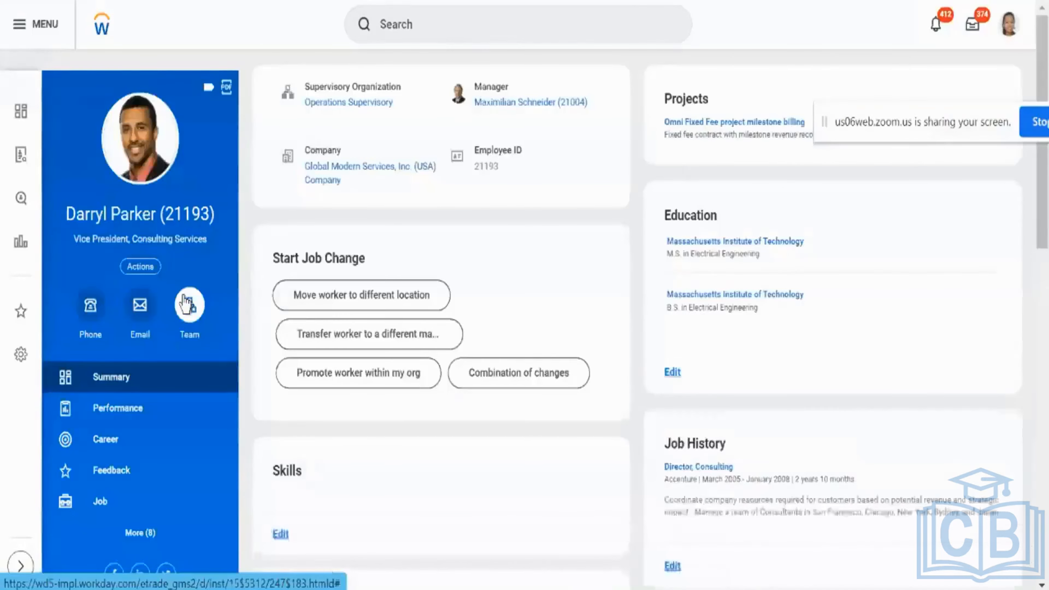
click(188, 304)
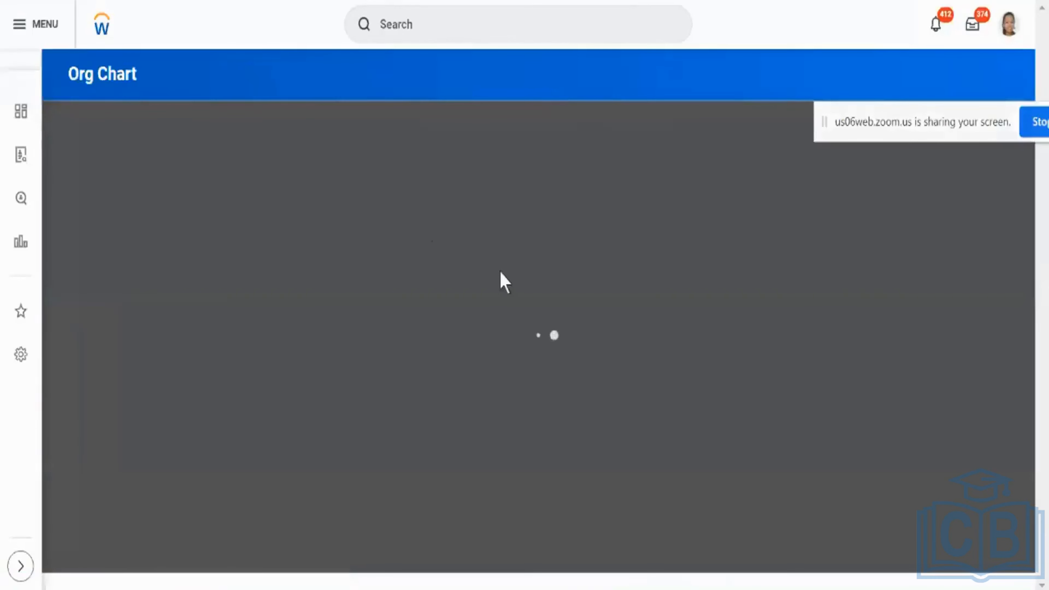
scroll(688, 279, down, 2)
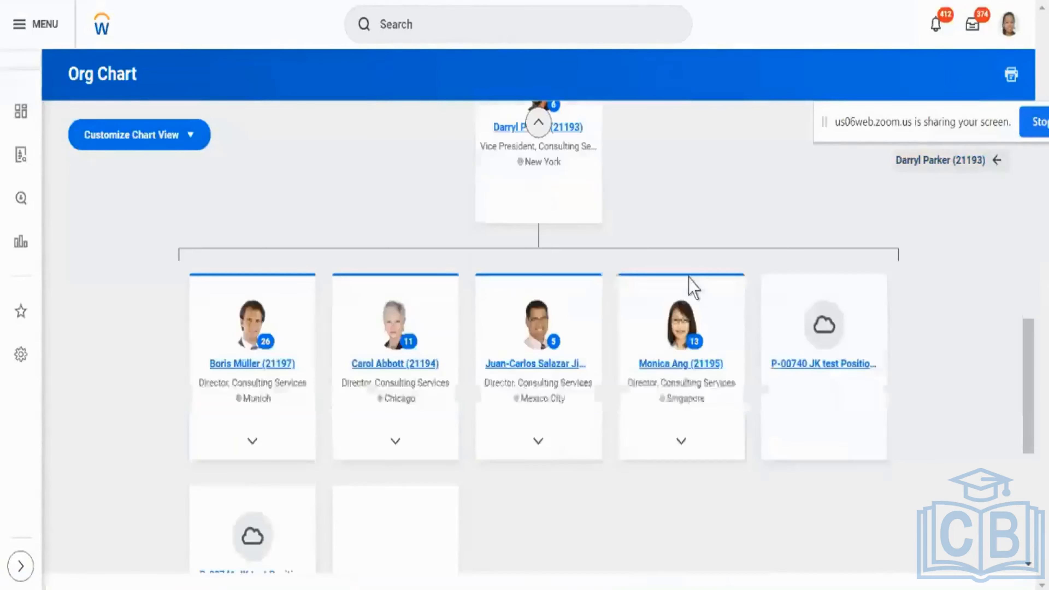
scroll(760, 210, down, 3)
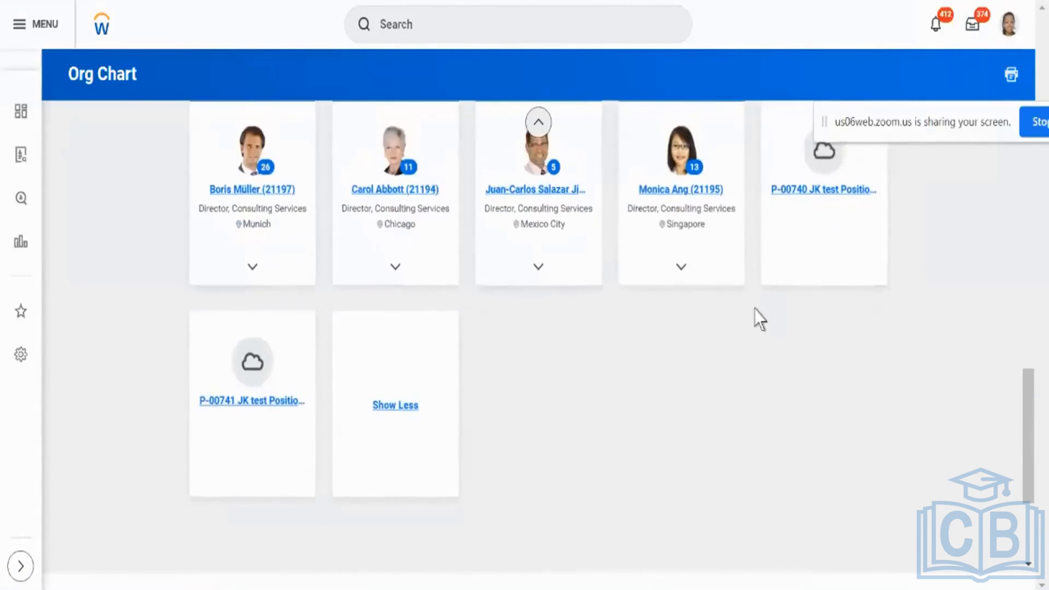
scroll(760, 321, up, 2)
scroll(760, 320, up, 5)
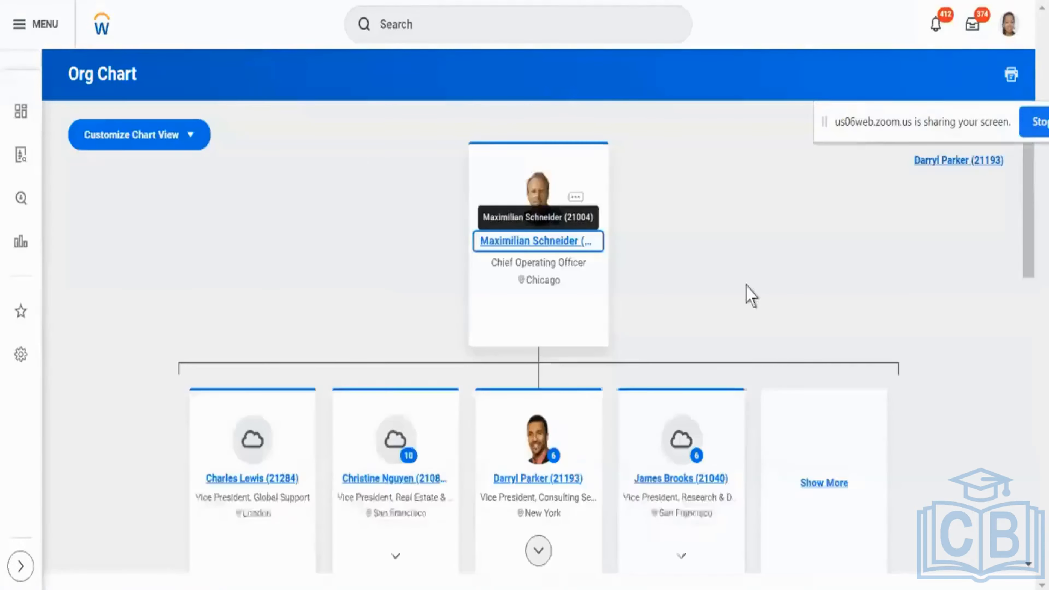
scroll(745, 285, down, 8)
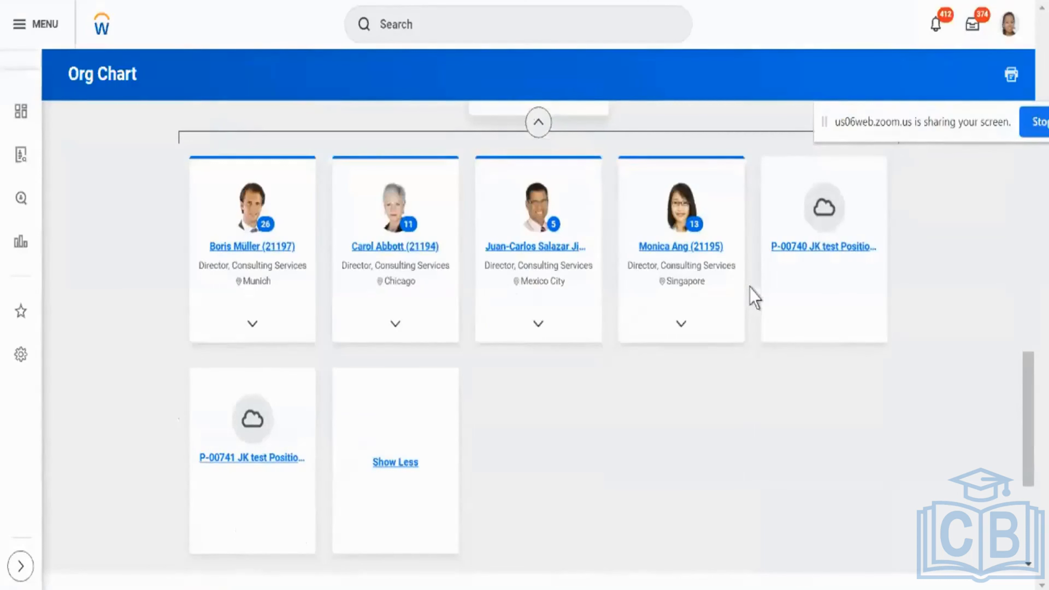
Open the worker profile of the Vice President, Consulting Services, and look through the available actions, including Reporting and Security Profile
scroll(755, 297, up, 5)
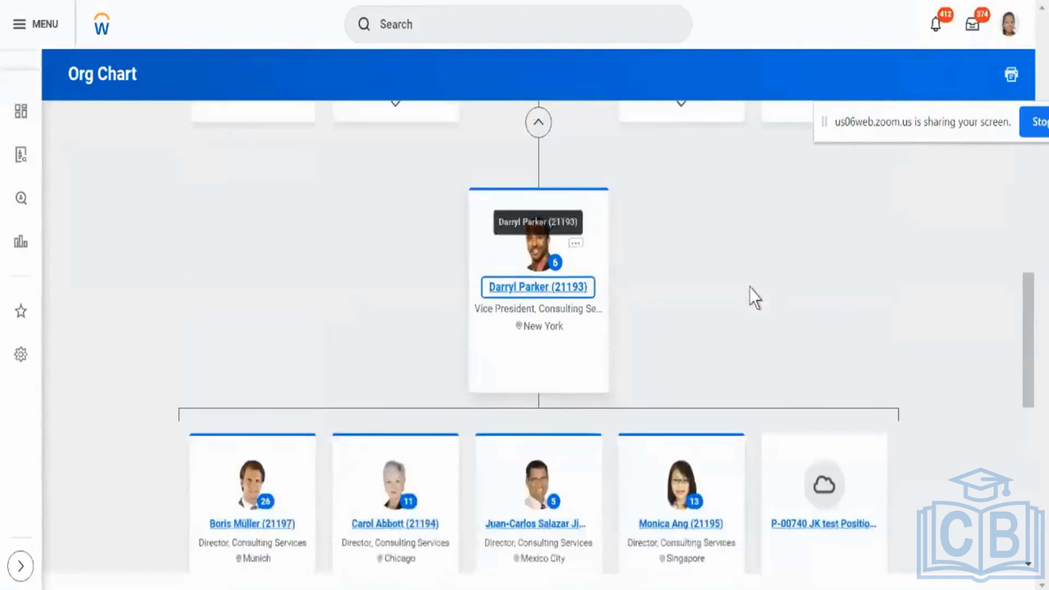
click(555, 293)
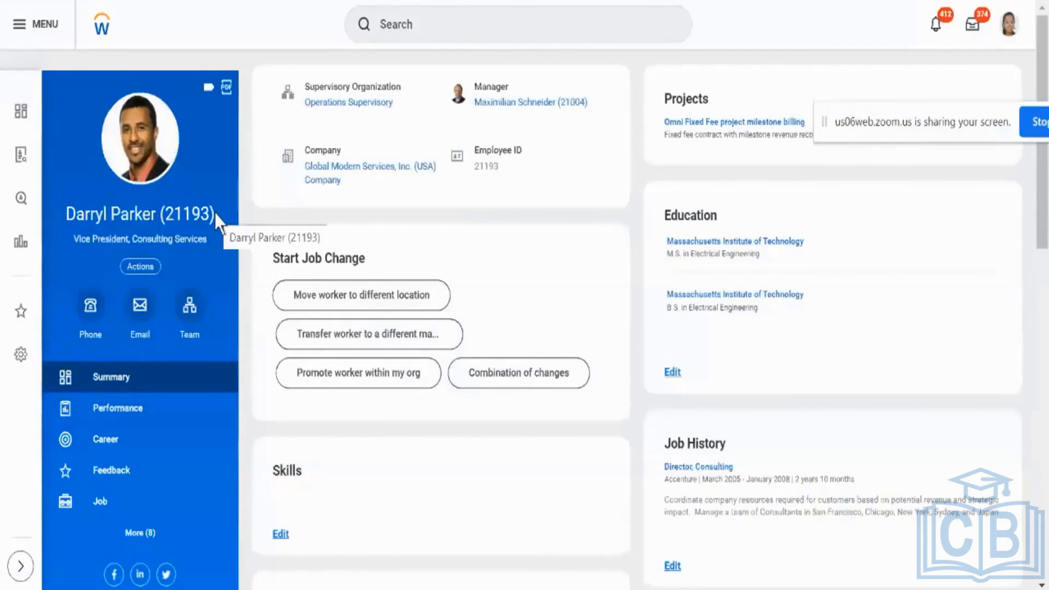
click(131, 269)
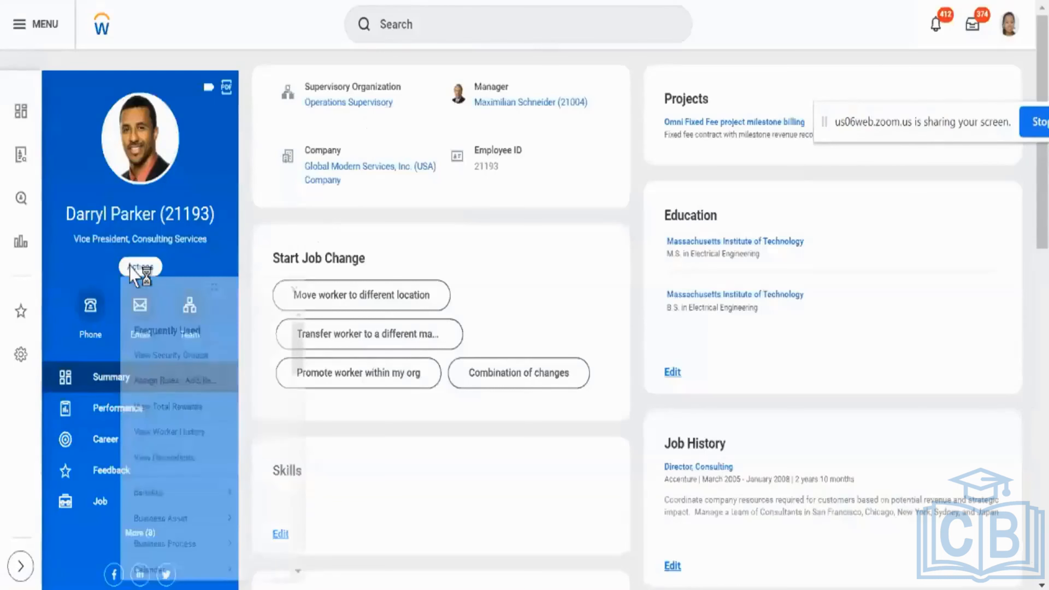
scroll(188, 434, down, 10)
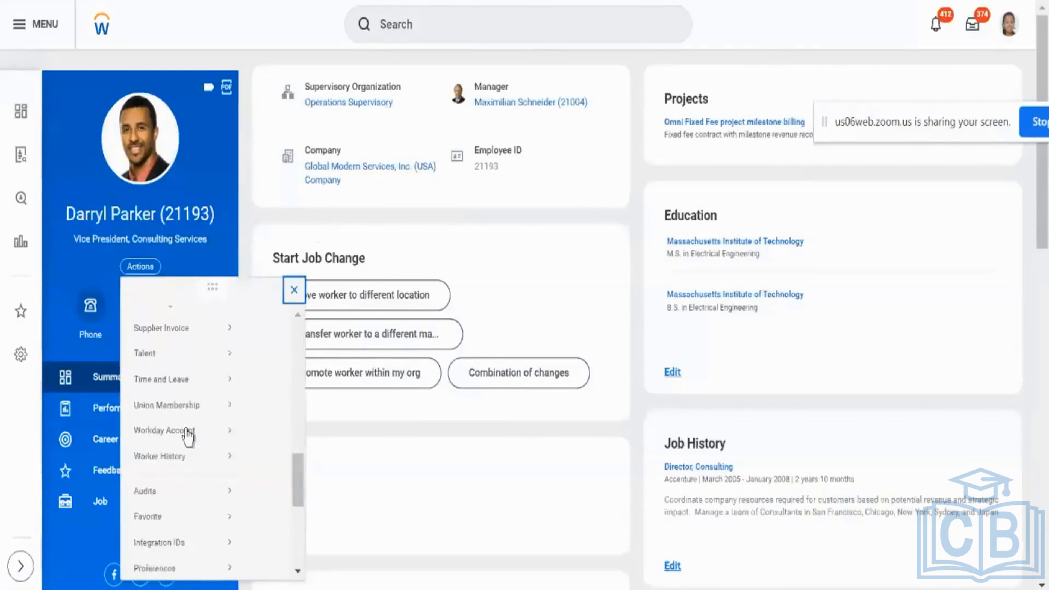
scroll(188, 436, up, 5)
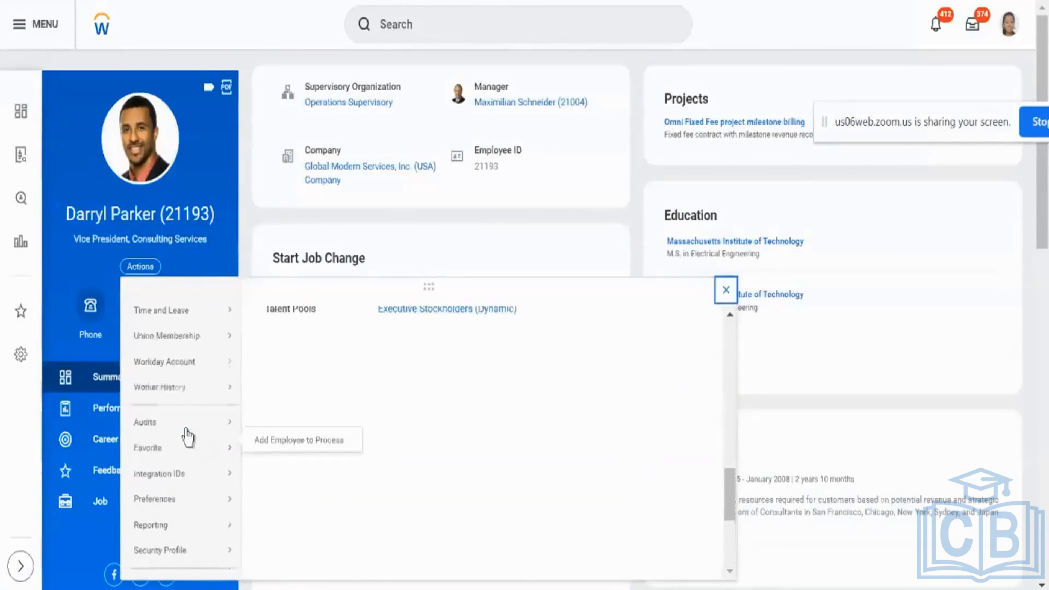
click(198, 550)
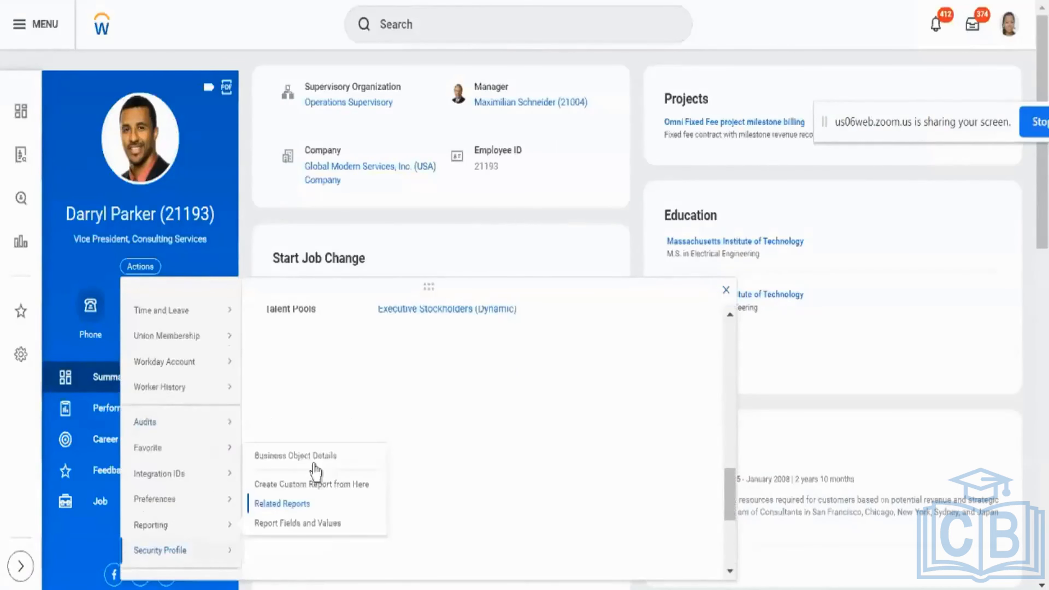
mouse_move(236, 542)
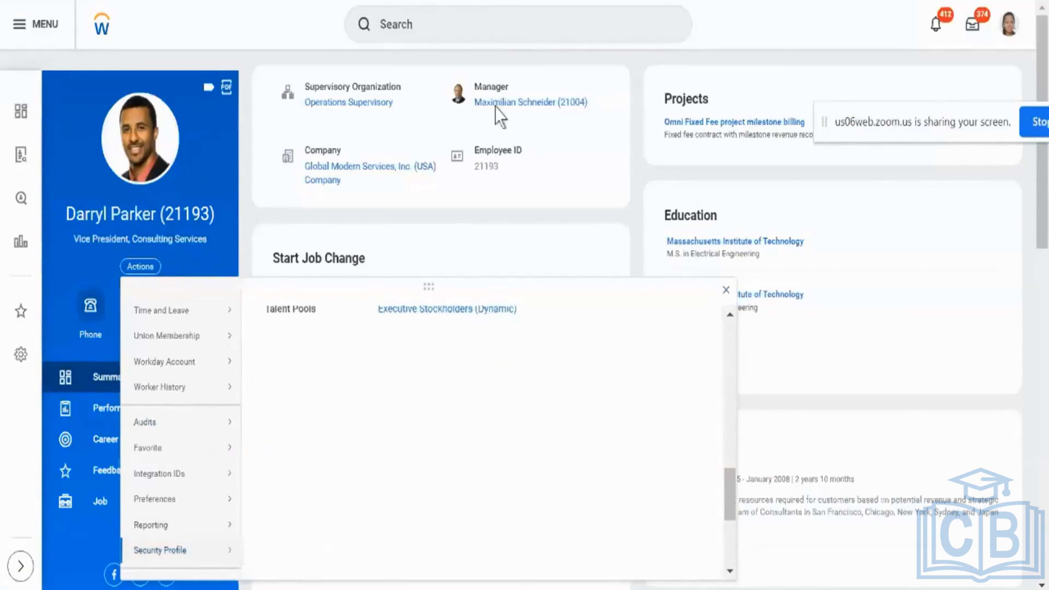
click(499, 93)
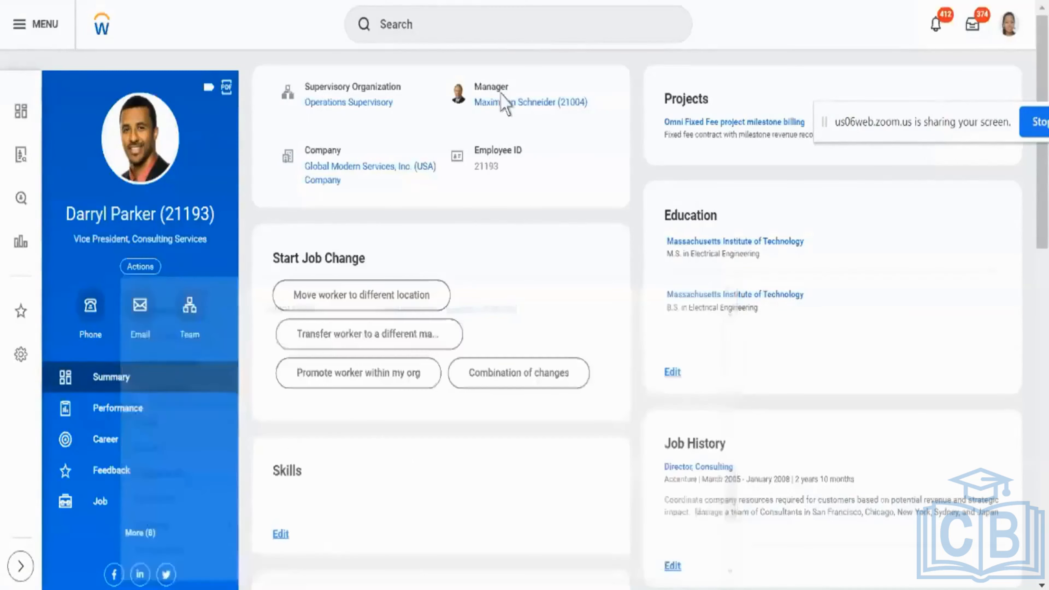
Open the vice president's Operations Supervisory organization, go to its subordinate Consulting Services and examine the members list for the moved worker
click(378, 102)
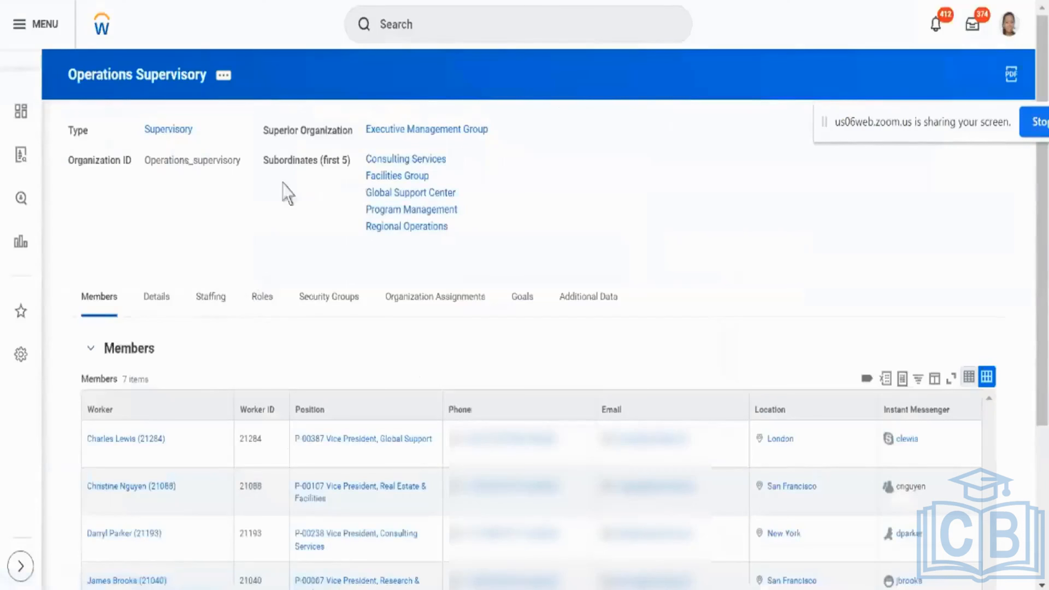
click(391, 164)
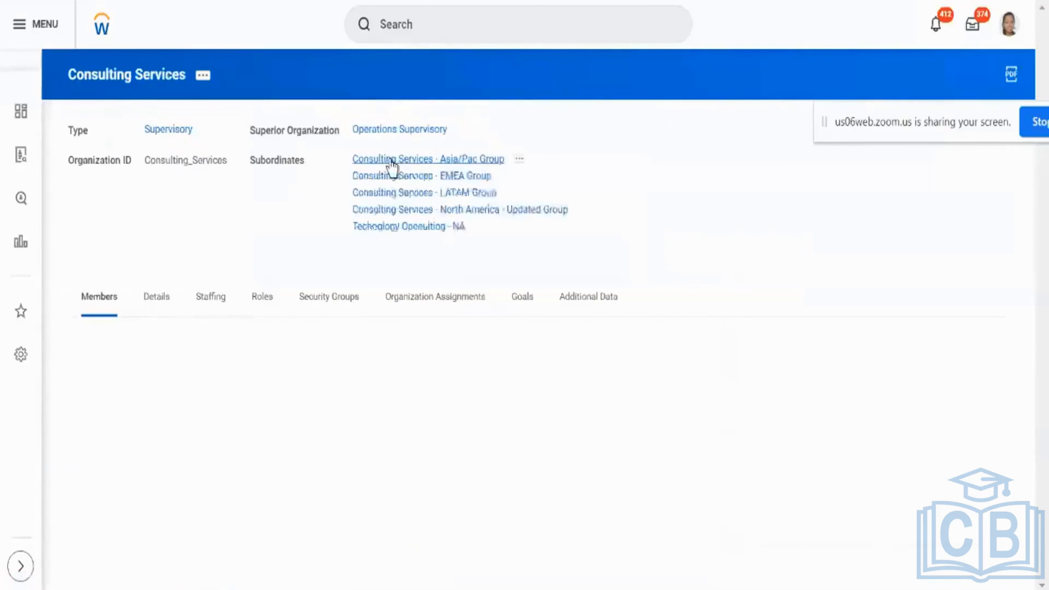
scroll(263, 248, down, 2)
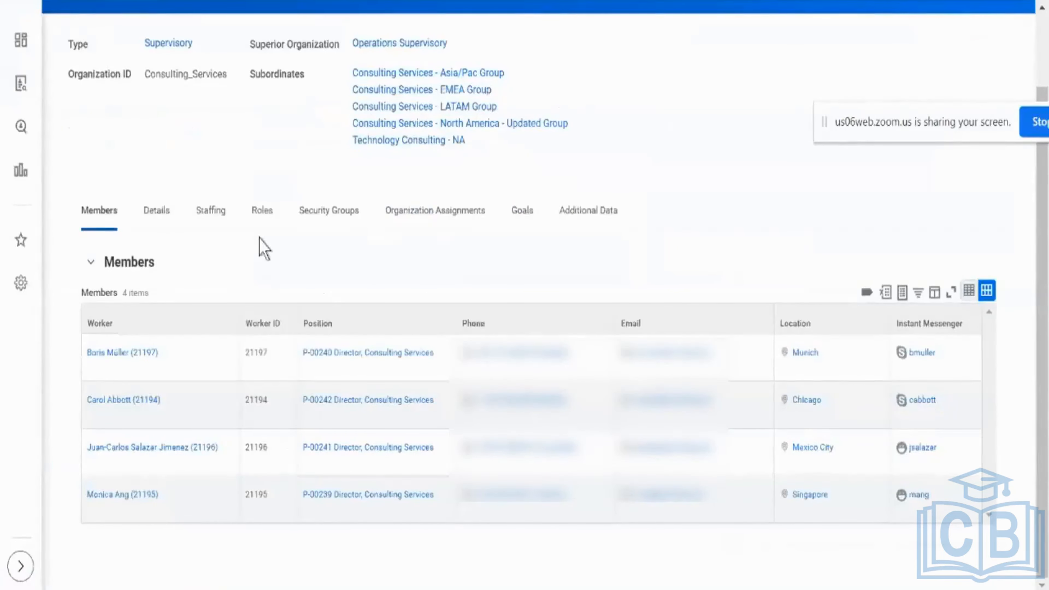
scroll(262, 248, up, 2)
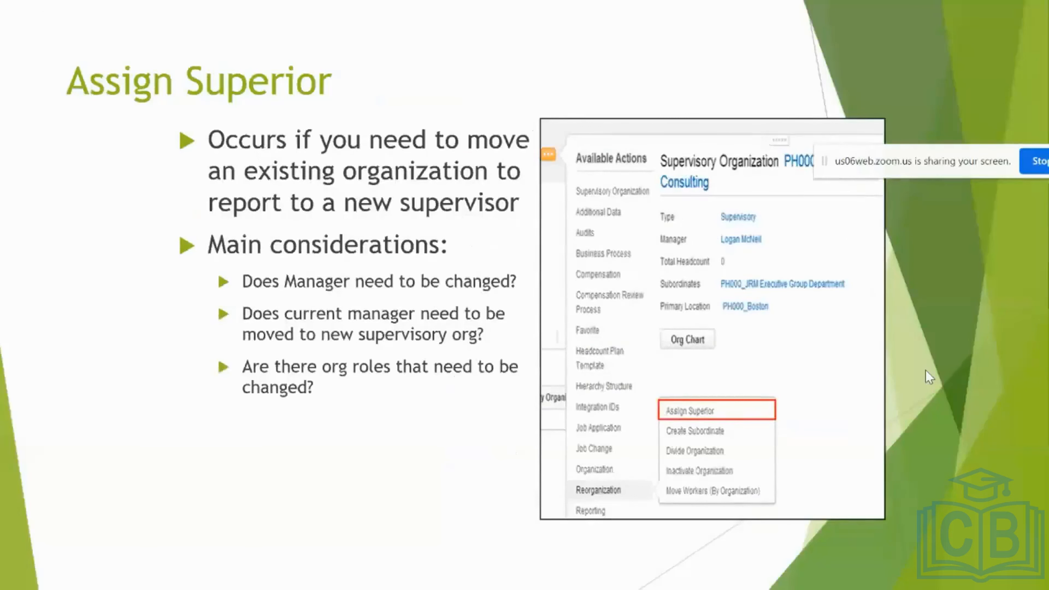
key(Right)
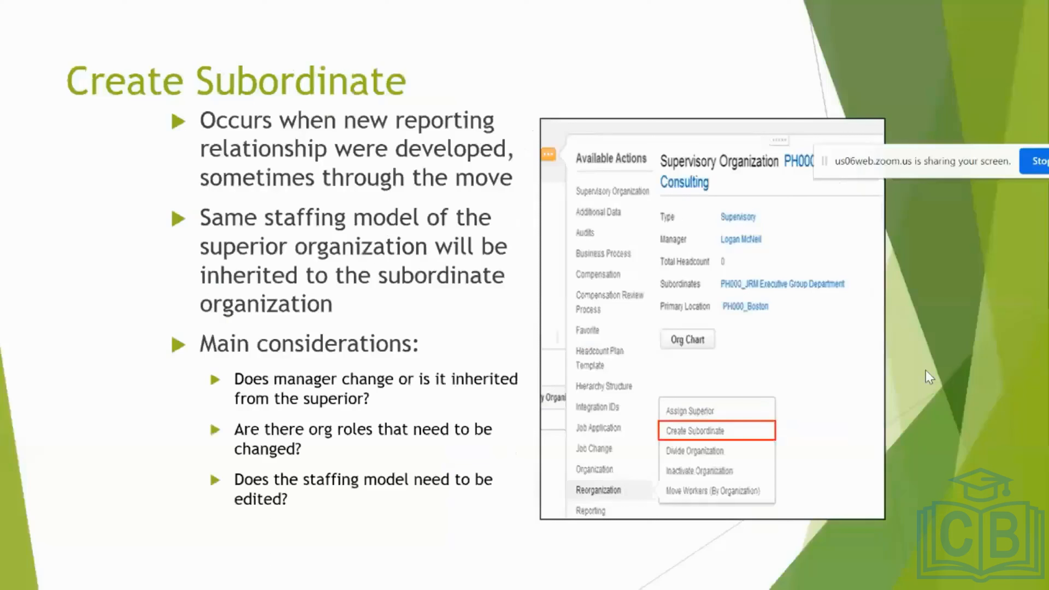